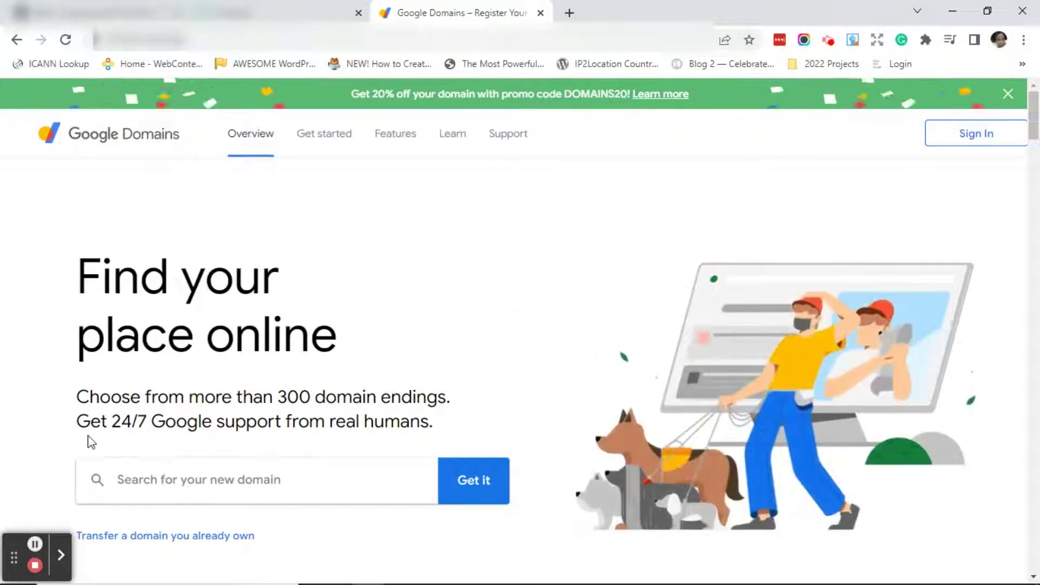
# Open the DNS settings of the Workspace Business Plus domain, then switch to the GoDaddy tab.
pyautogui.click(207, 537)
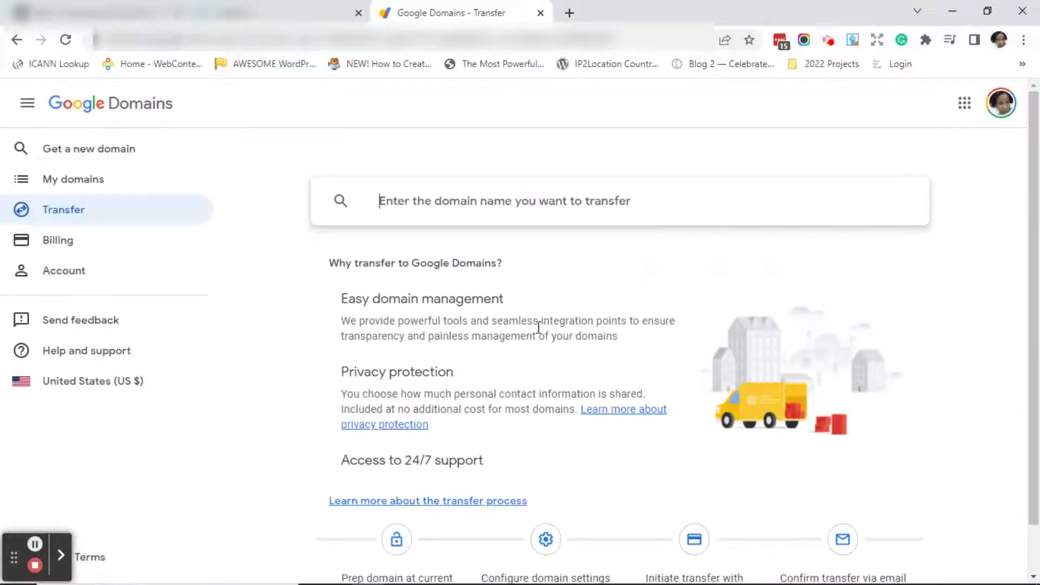
pyautogui.click(92, 185)
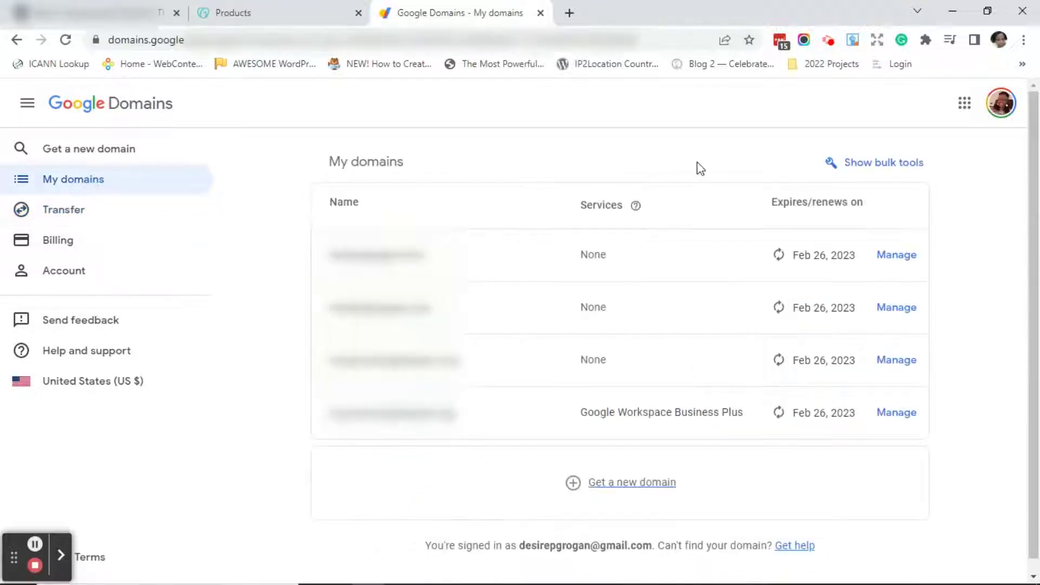
pyautogui.click(901, 414)
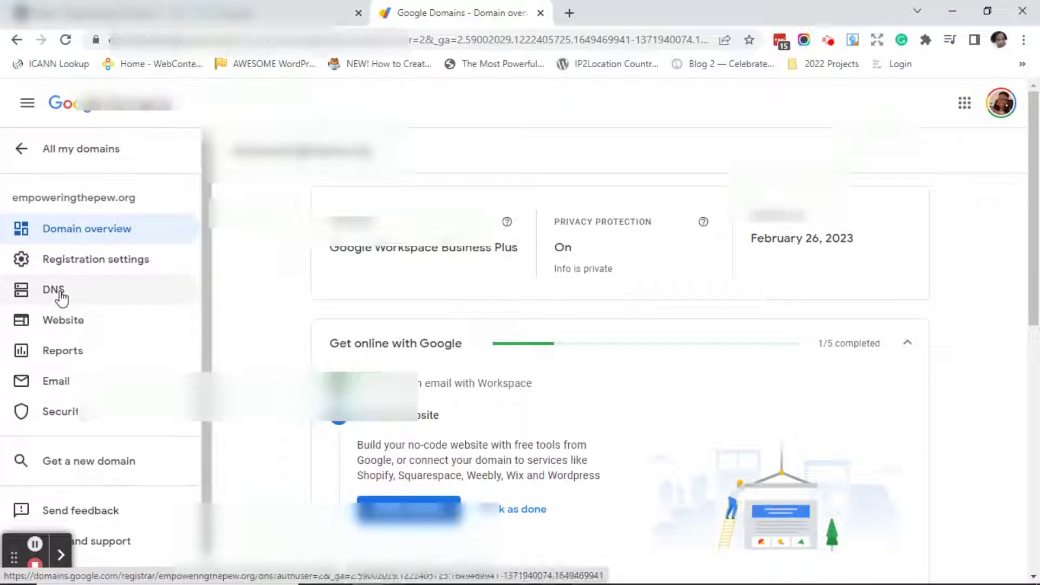
pyautogui.click(60, 295)
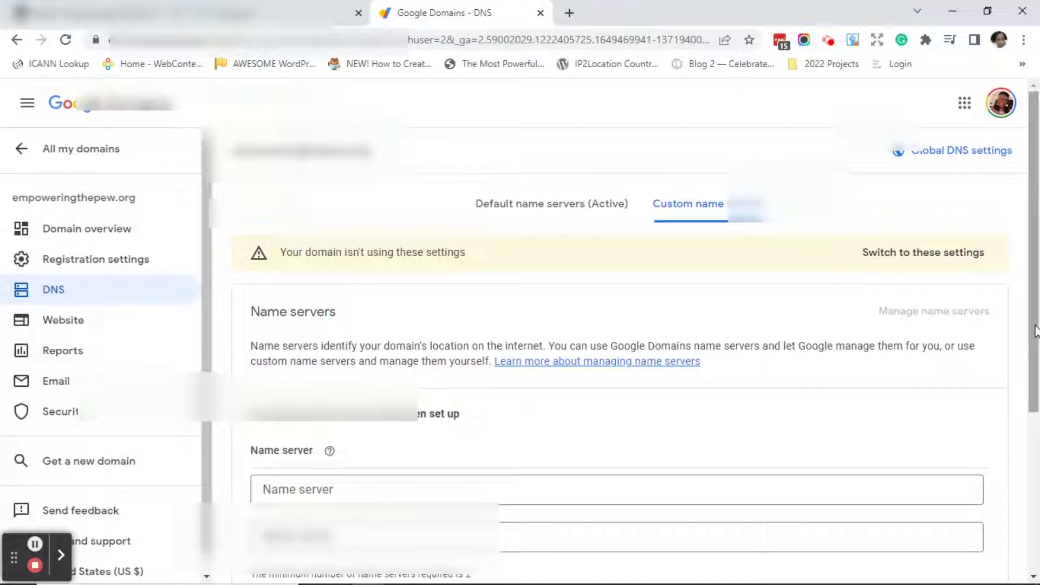
pyautogui.hotkey('ctrl', 'shift', 'Tab')
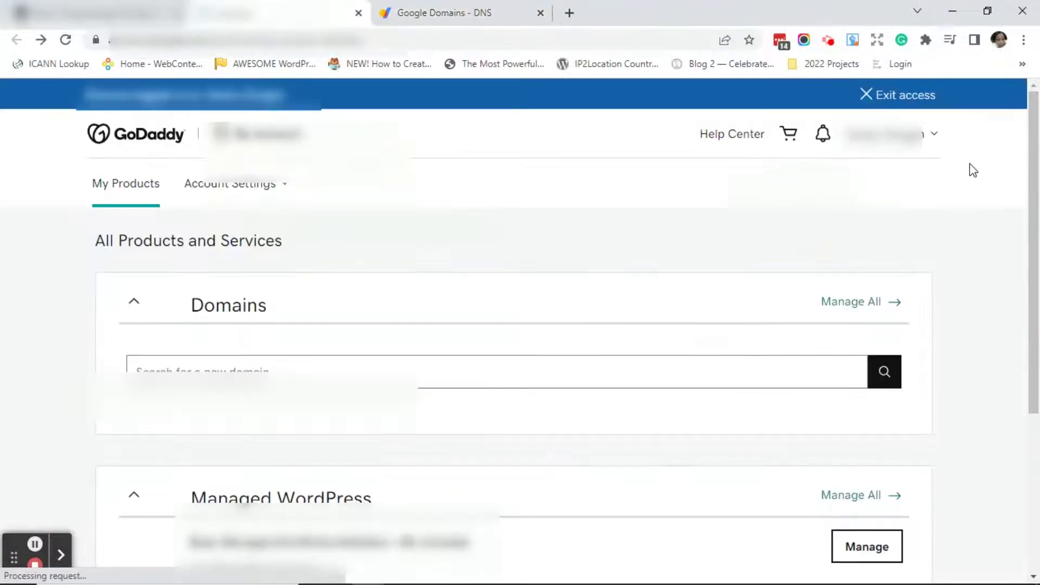
# Open and dismiss the GoDaddy account menu, then scroll down to the Managed WordPress plan.
pyautogui.click(930, 140)
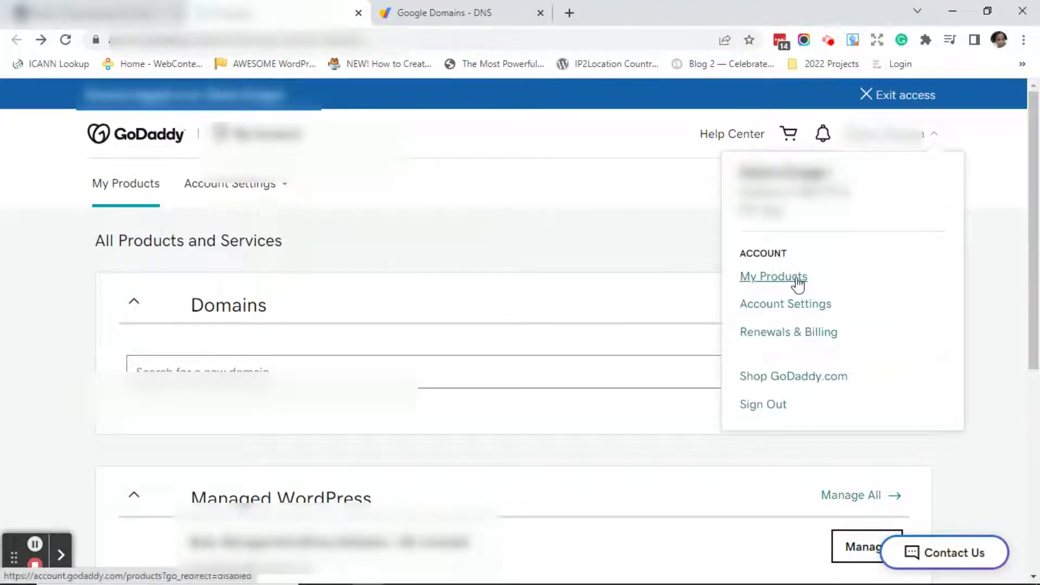
pyautogui.click(568, 193)
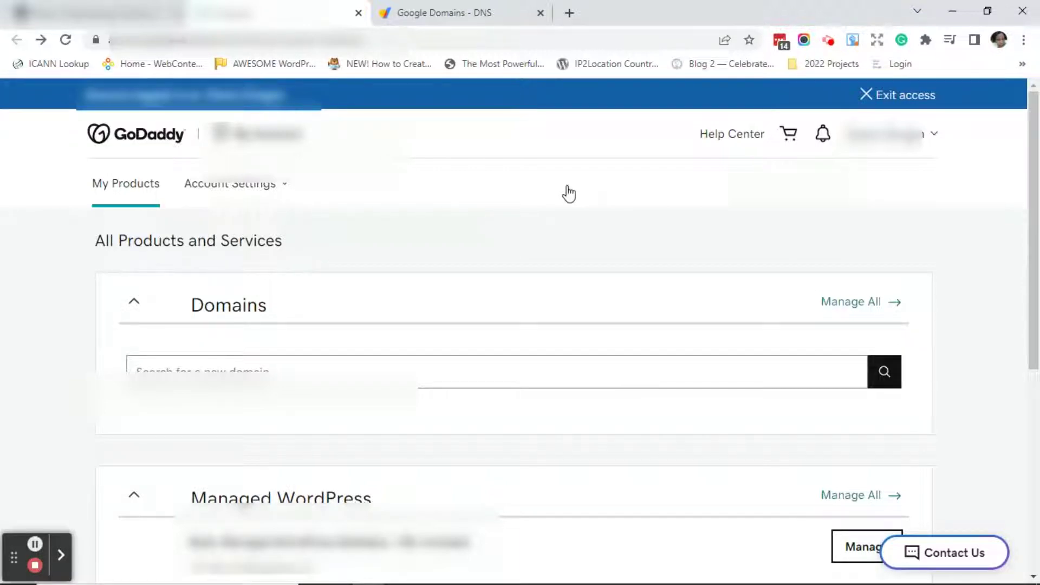
pyautogui.scroll(-1, 1016, 244)
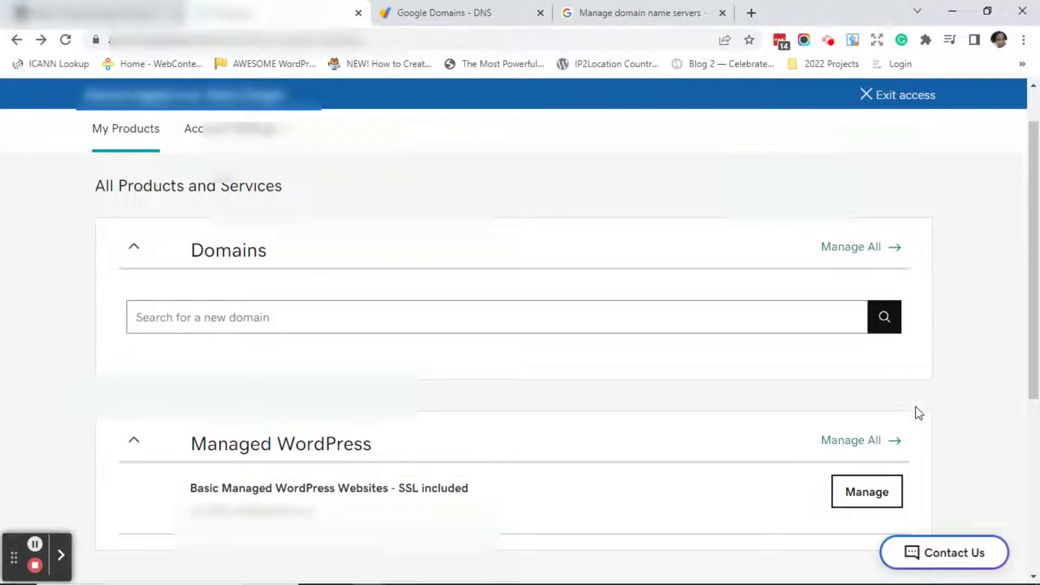
# In the WordPress site's Settings, choose New primary domain from the Domains Add menu.
pyautogui.click(867, 496)
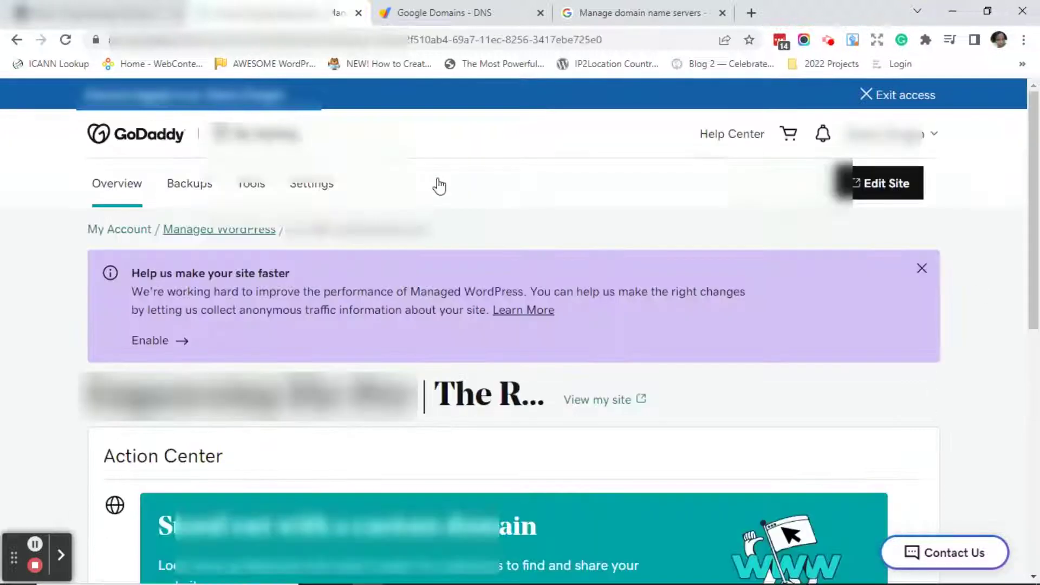
pyautogui.click(313, 189)
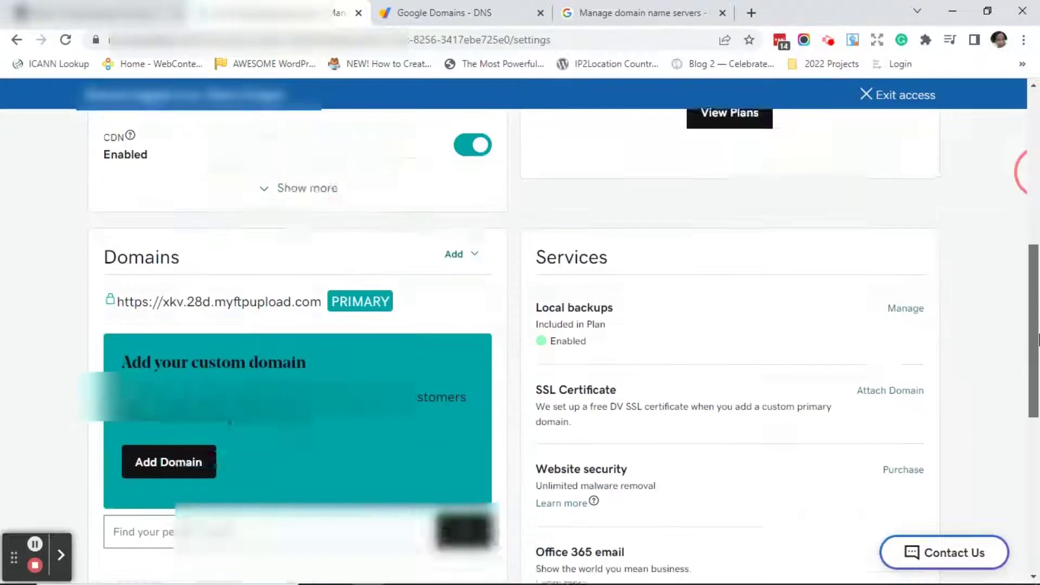
pyautogui.scroll(-2, 1037, 363)
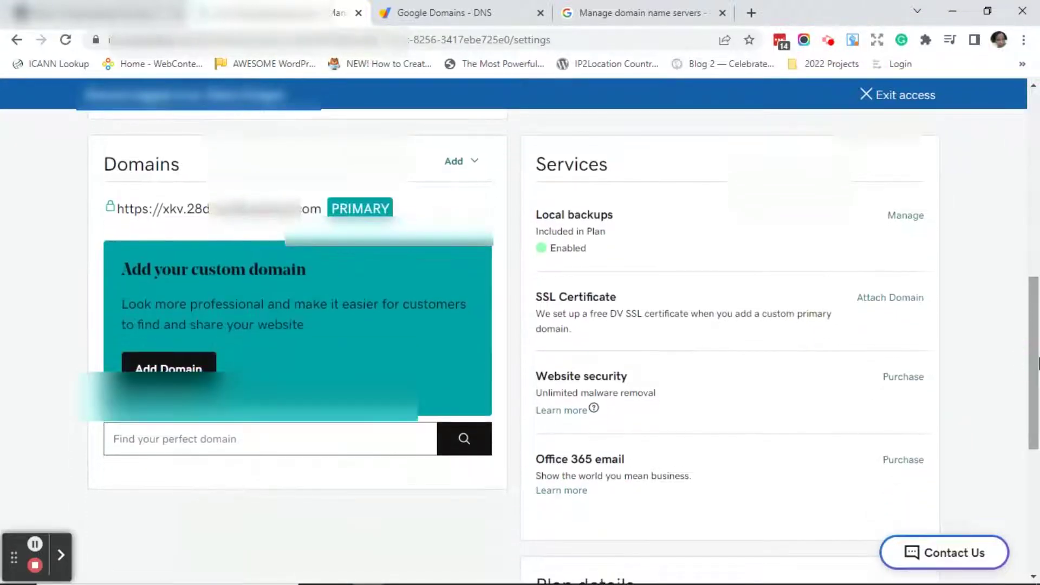
pyautogui.click(475, 164)
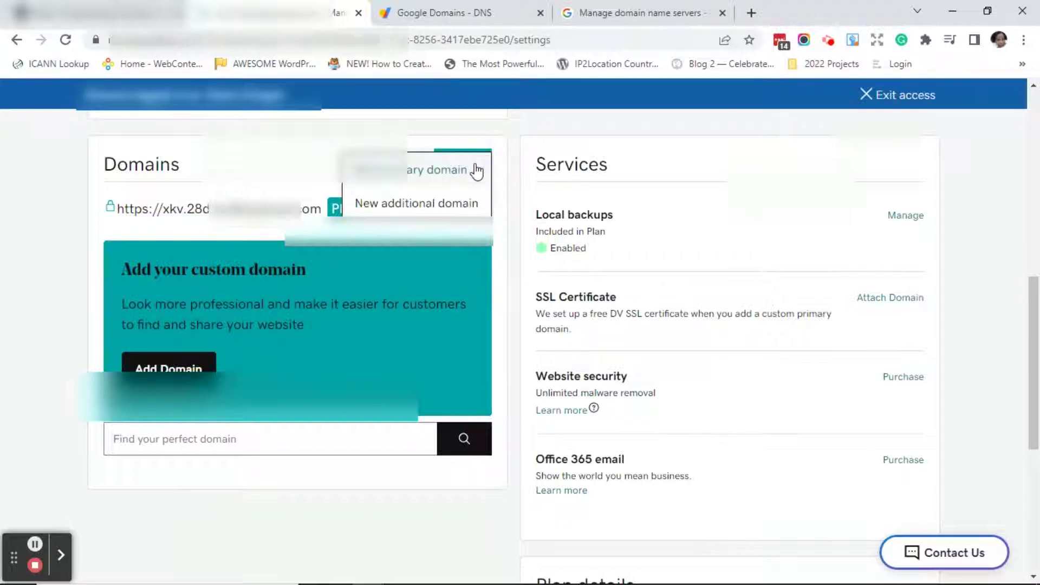
pyautogui.click(428, 173)
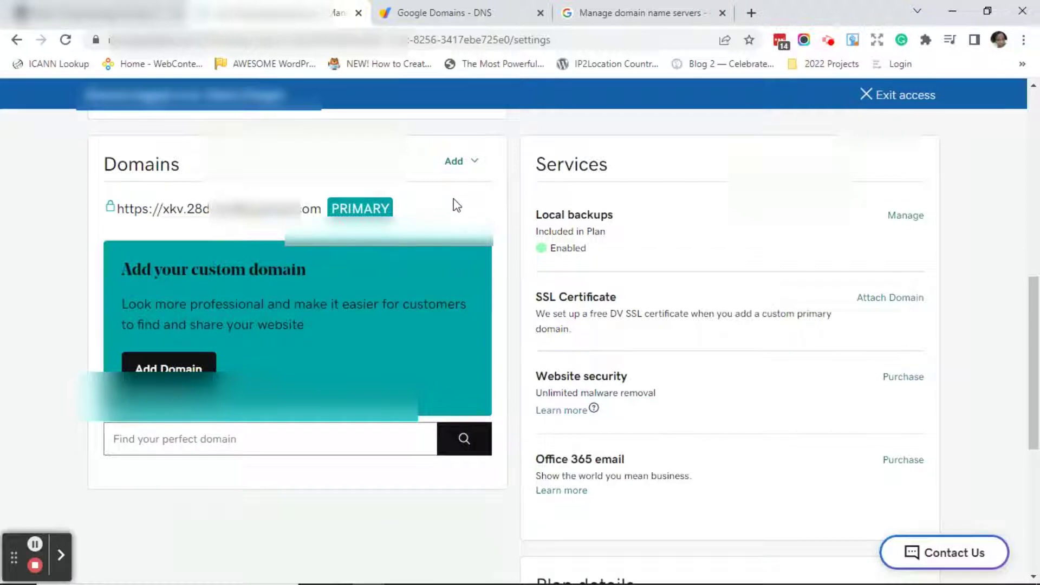
pyautogui.click(472, 166)
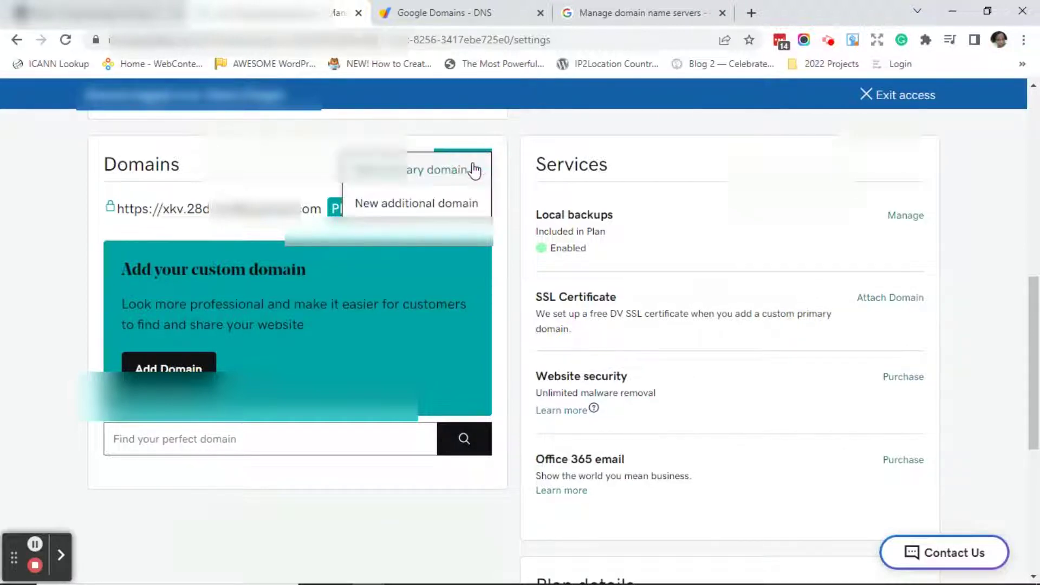
pyautogui.click(450, 173)
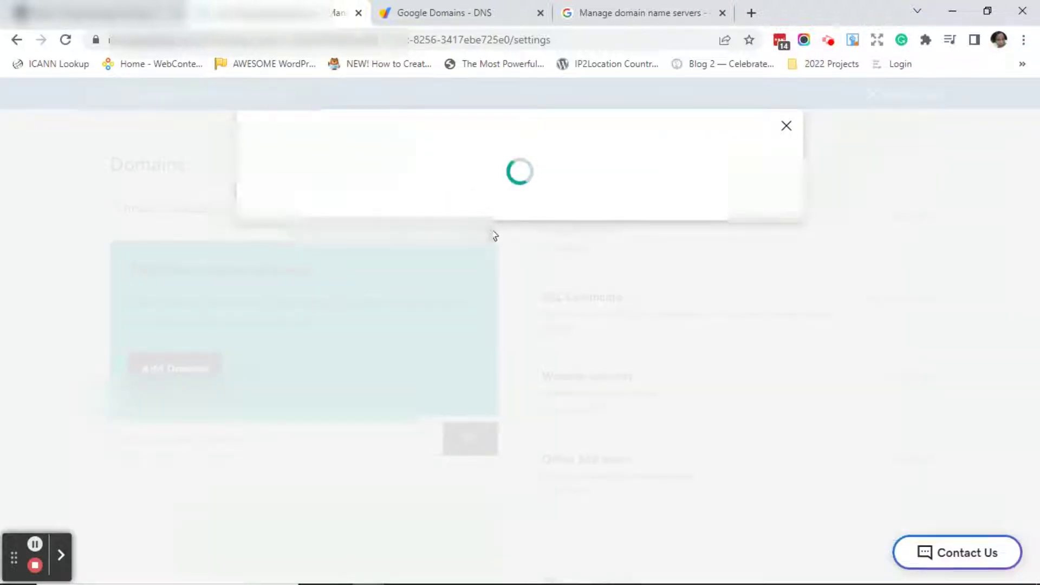
# Add the pasted domain as the site's primary domain and copy the A record's IP address.
pyautogui.click(439, 390)
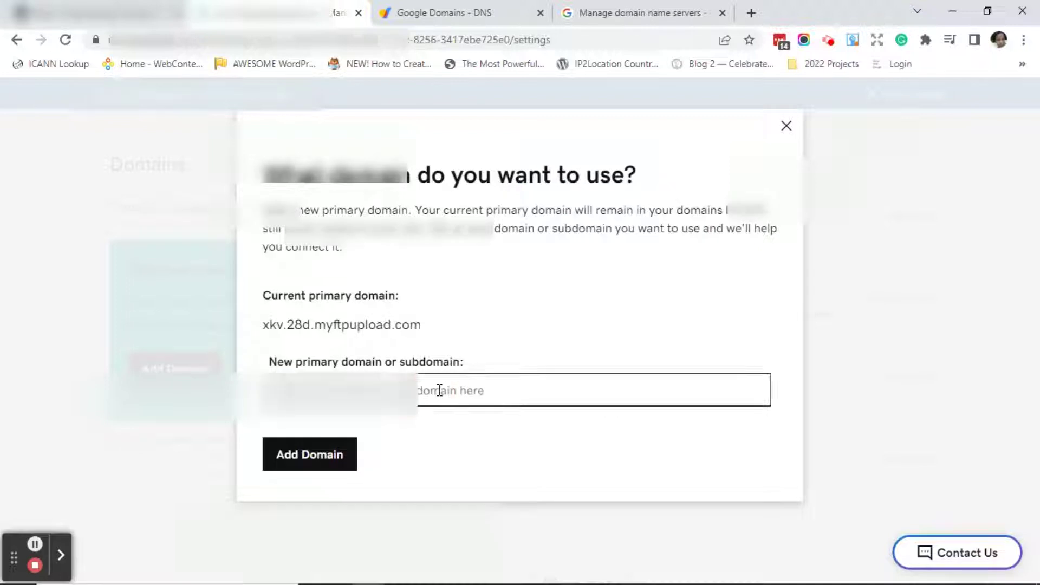
pyautogui.hotkey('ctrl', 'v')
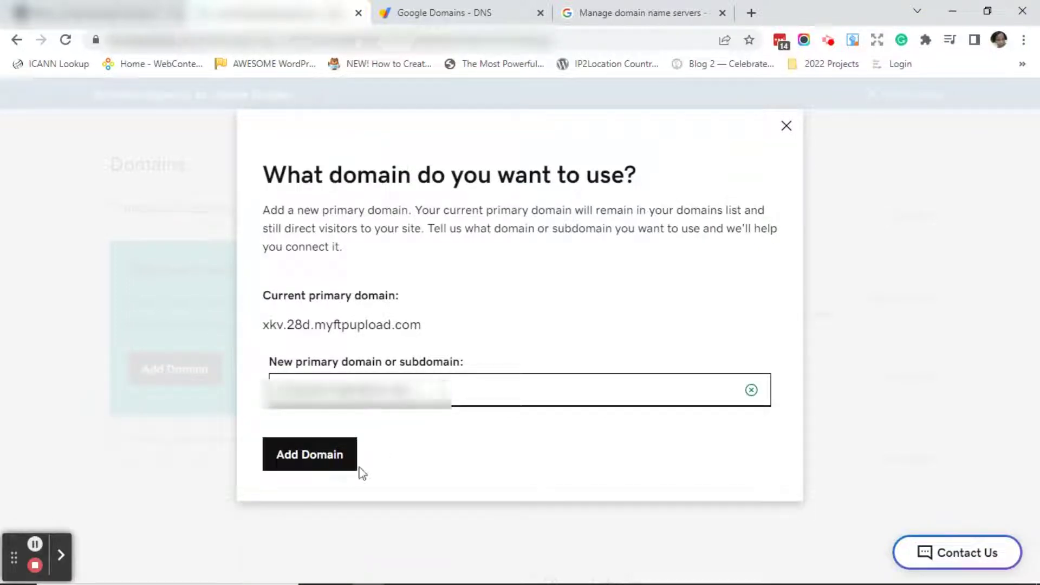
pyautogui.click(324, 469)
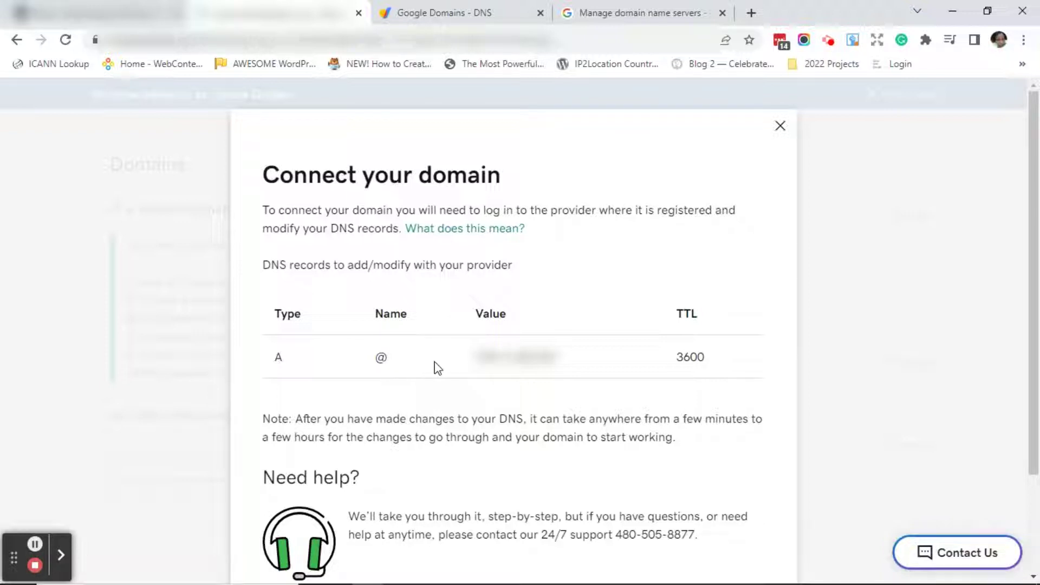
pyautogui.moveTo(475, 359); pyautogui.dragTo(567, 370)
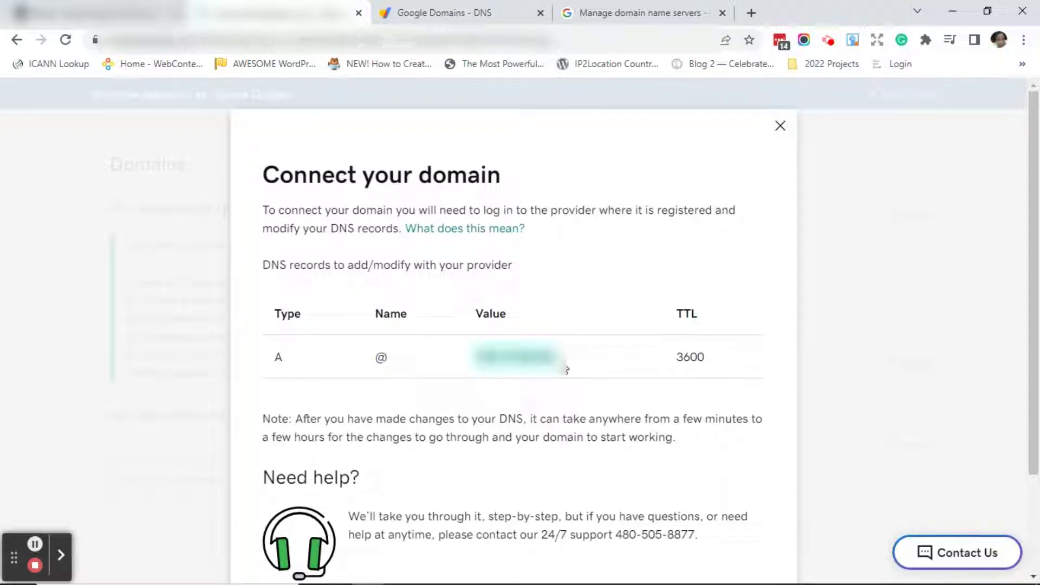
pyautogui.click(460, 15)
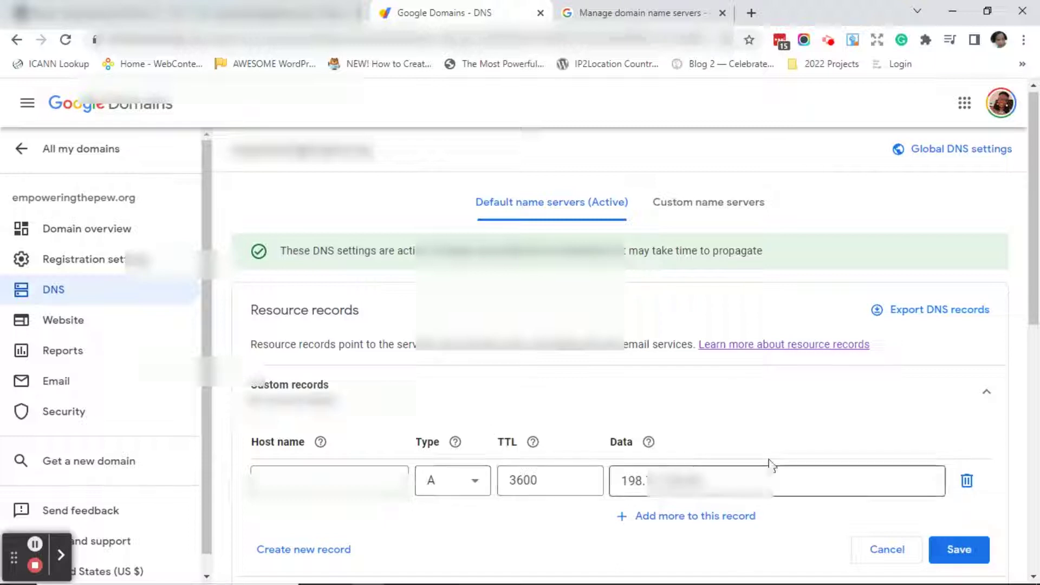
# Save the custom A record with TTL 3600 and the hosting server's IP address.
pyautogui.click(963, 553)
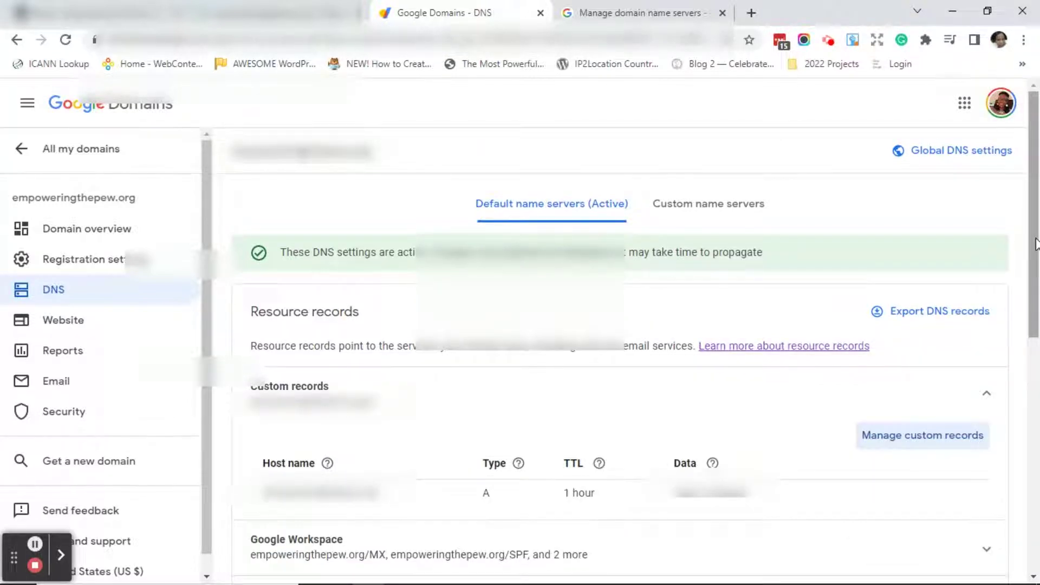
pyautogui.hotkey('ctrl', 'shift', 'Tab')
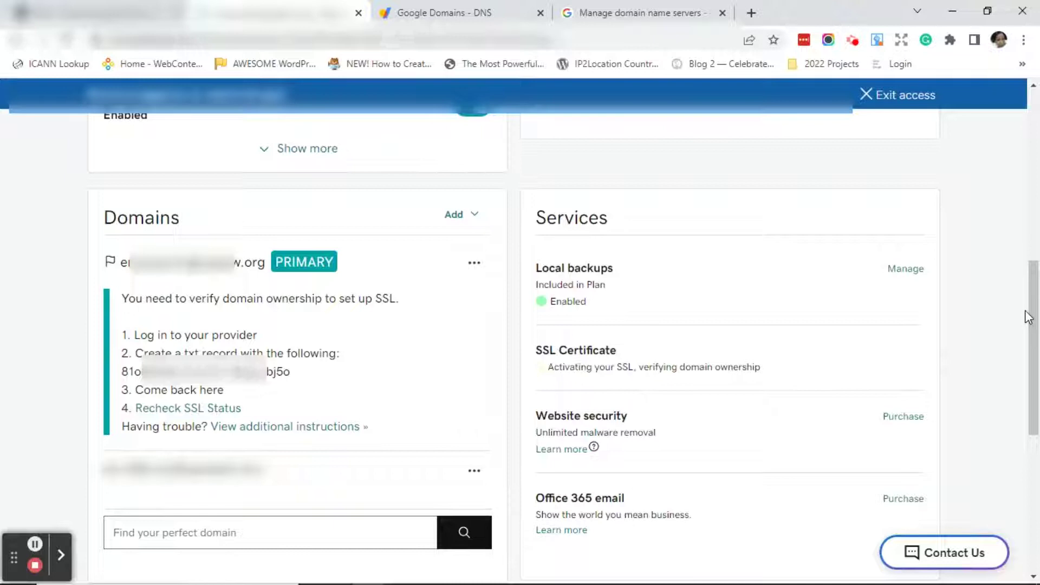
# Recheck the site's SSL status on GoDaddy, then return to the Google Domains DNS records.
pyautogui.press('Return')
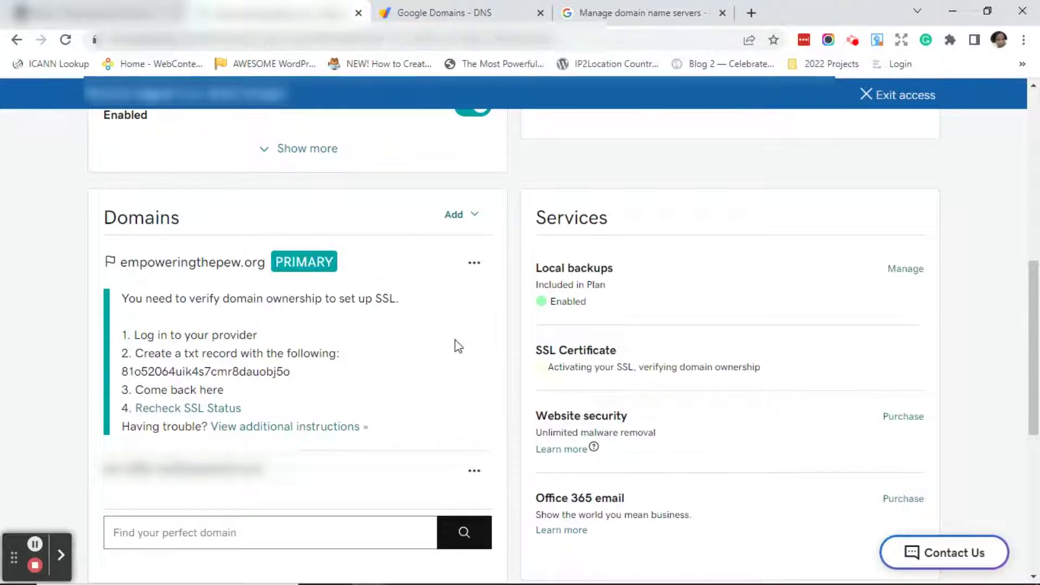
pyautogui.click(473, 16)
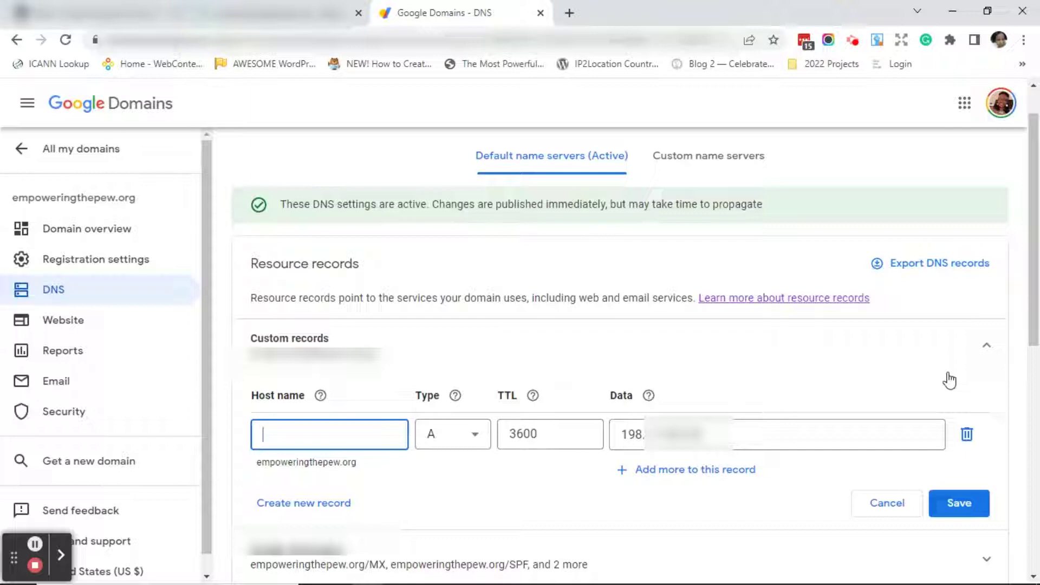
# Add a second custom record row and set its type to TXT.
pyautogui.click(947, 379)
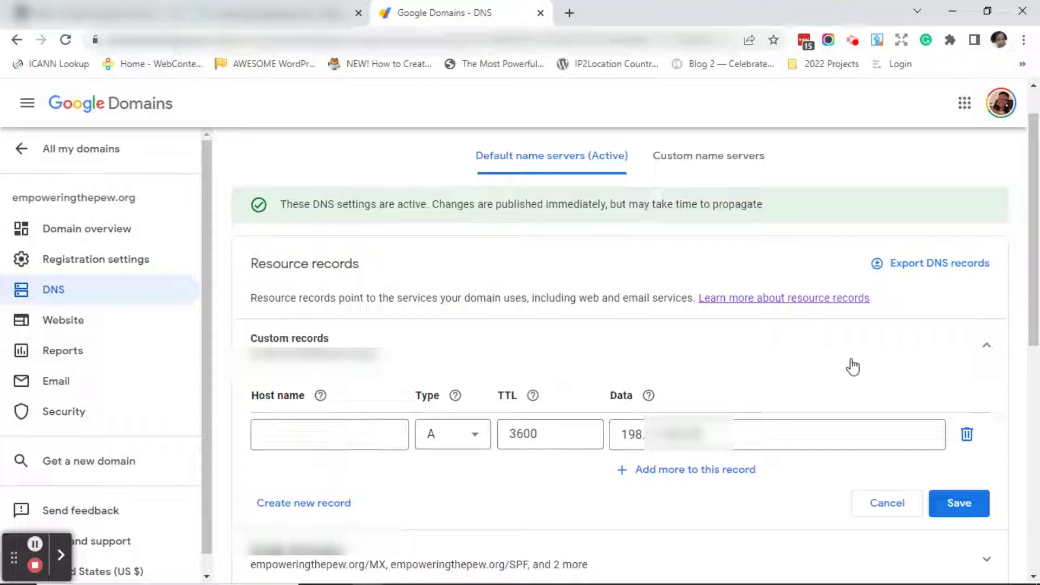
pyautogui.click(317, 504)
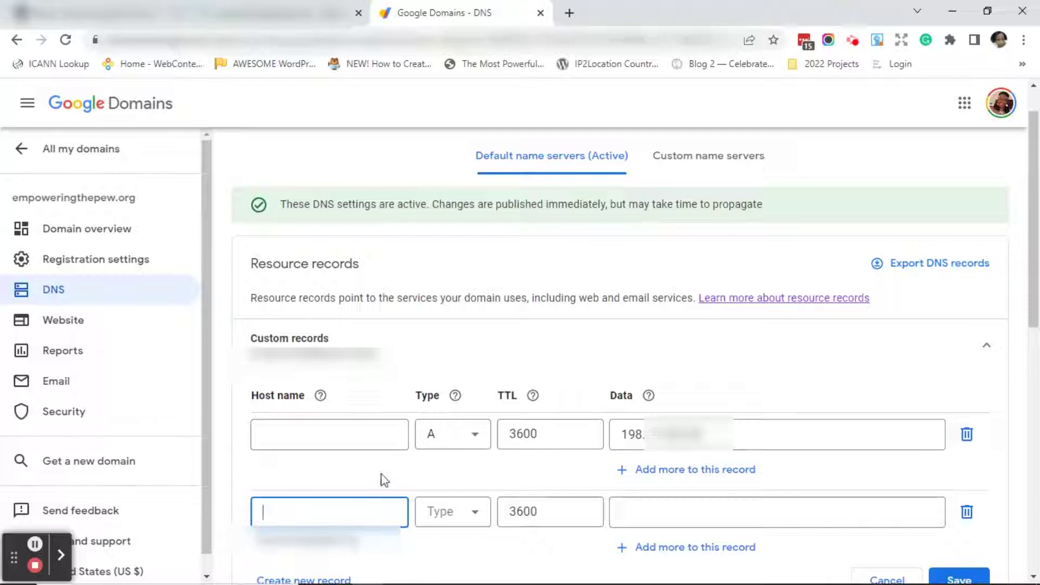
pyautogui.click(472, 517)
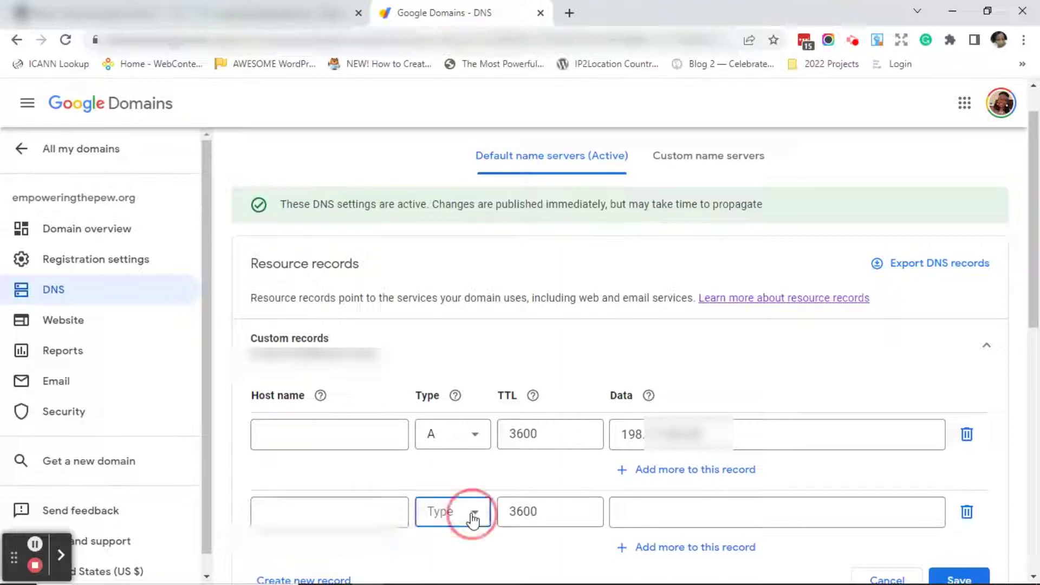
pyautogui.moveTo(490, 358); pyautogui.dragTo(477, 474)
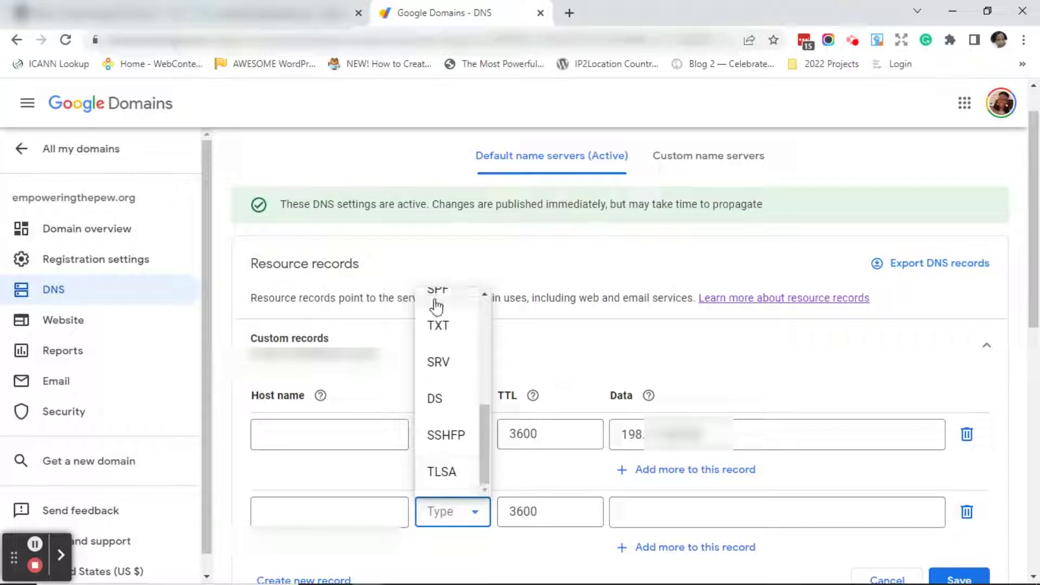
pyautogui.click(441, 328)
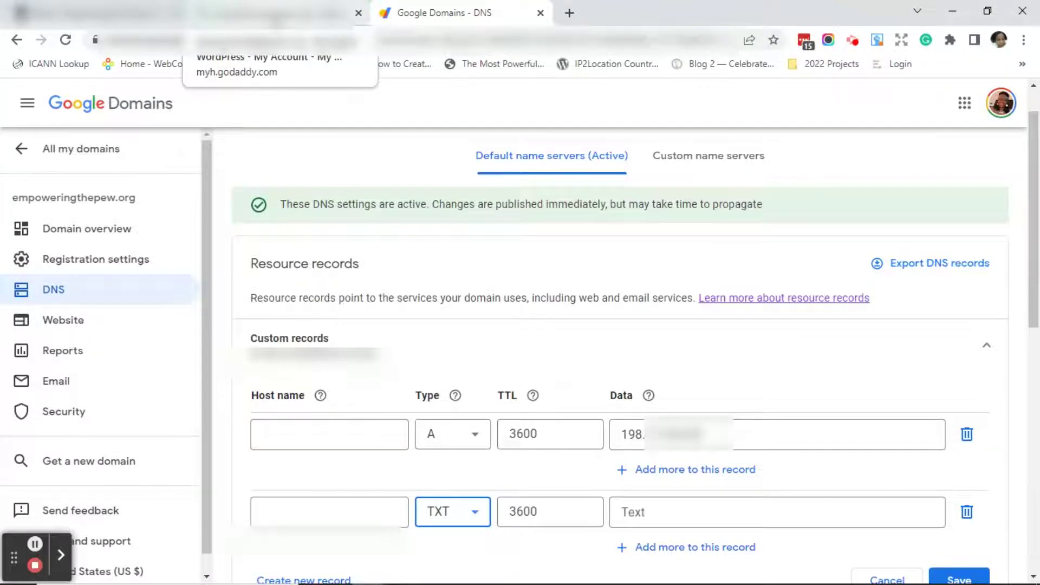
# Paste GoDaddy's SSL verification code into the TXT record's data field.
pyautogui.click(274, 13)
pyautogui.moveTo(122, 374); pyautogui.dragTo(297, 386)
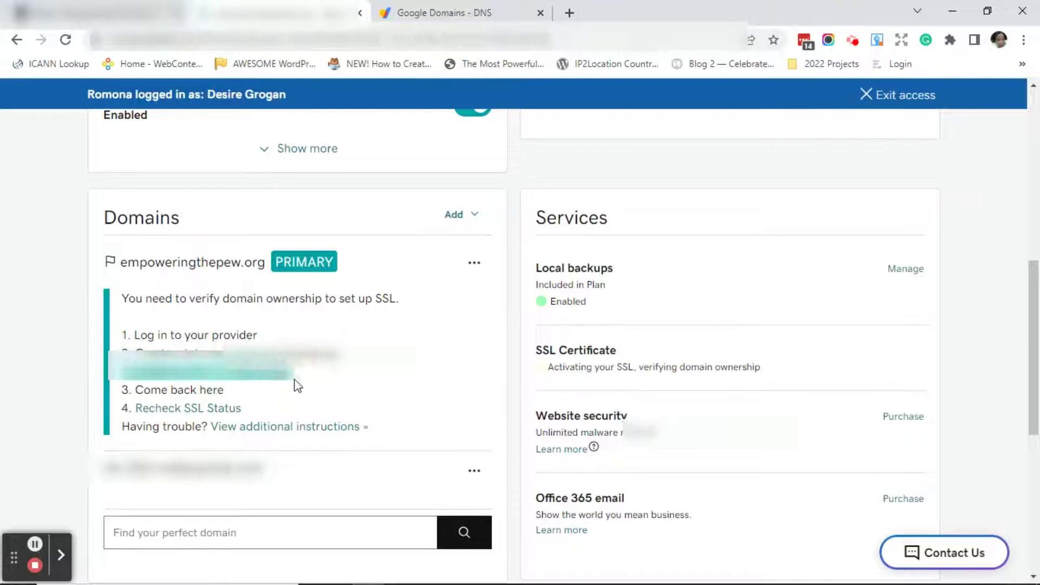
pyautogui.click(469, 11)
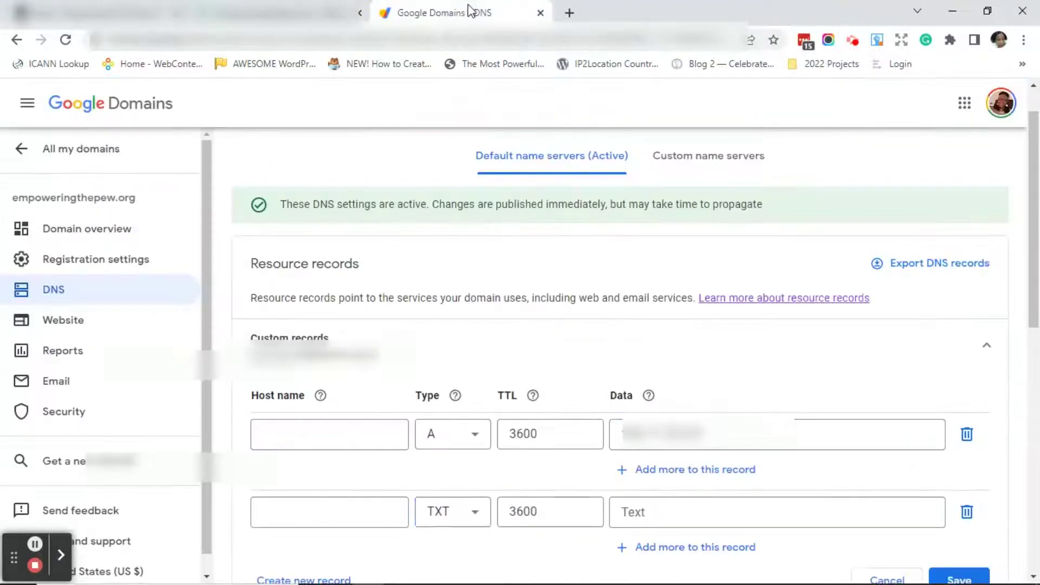
pyautogui.click(652, 511)
pyautogui.hotkey('ctrl', 'v')
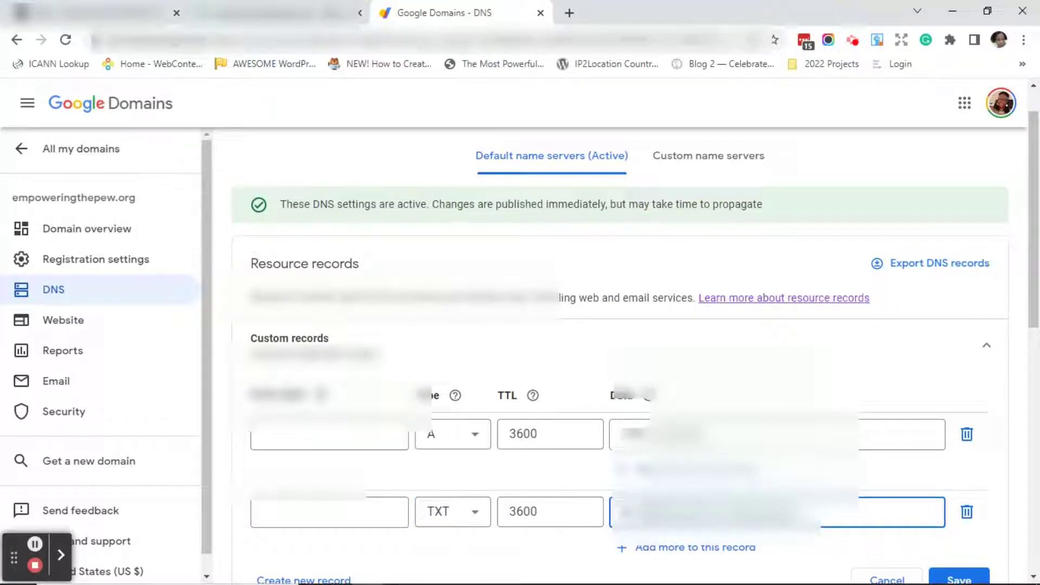
# Save the A and TXT records and sort the list by host name.
pyautogui.scroll(-1, 1022, 314)
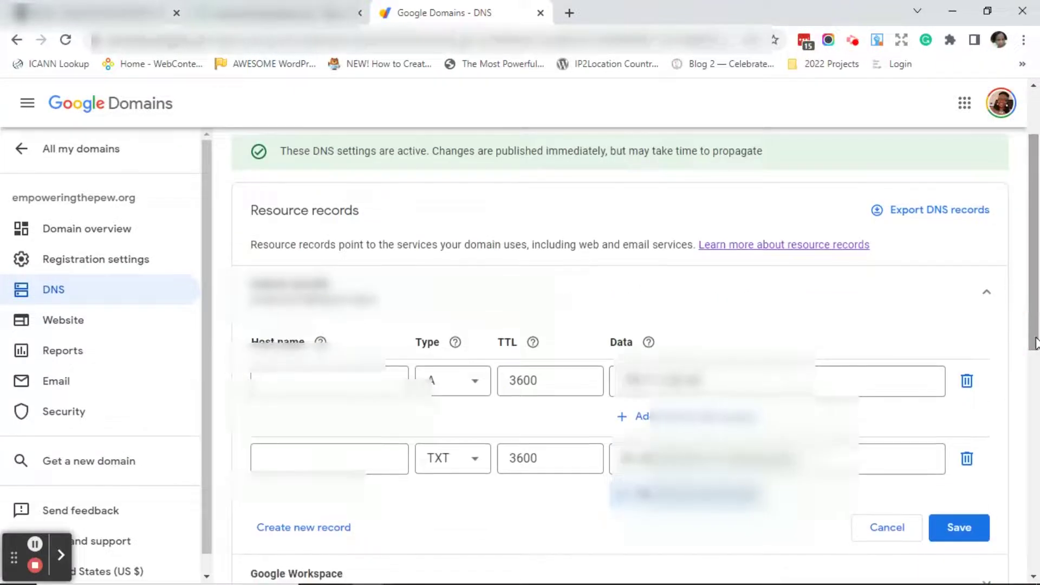
pyautogui.click(968, 533)
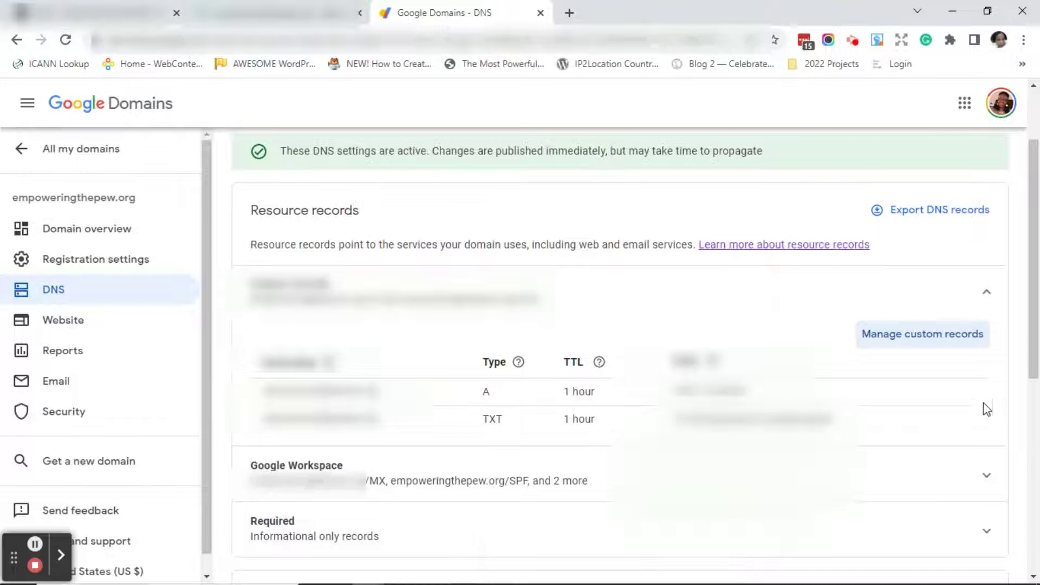
pyautogui.click(281, 368)
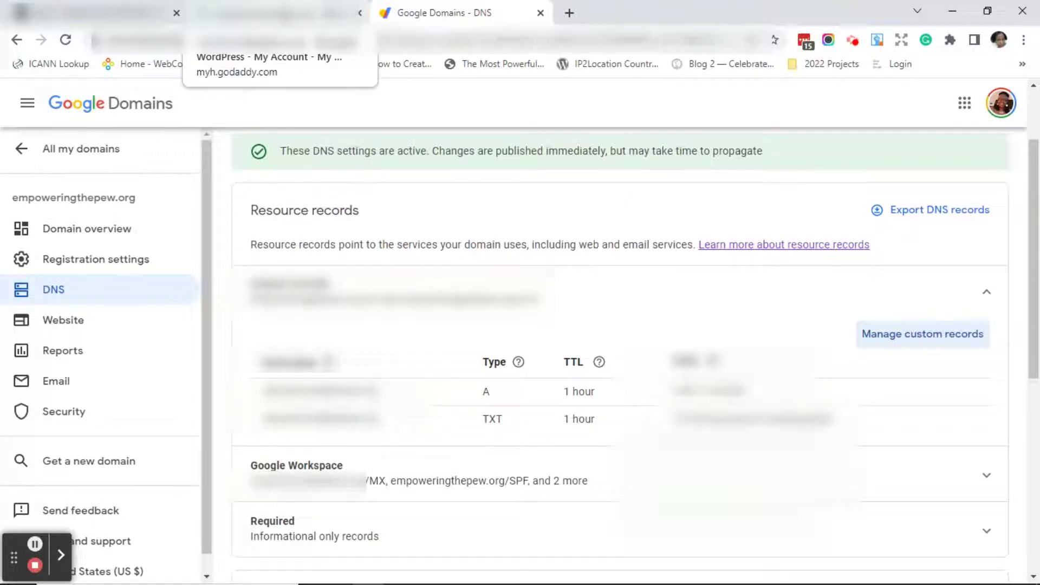
pyautogui.click(276, 12)
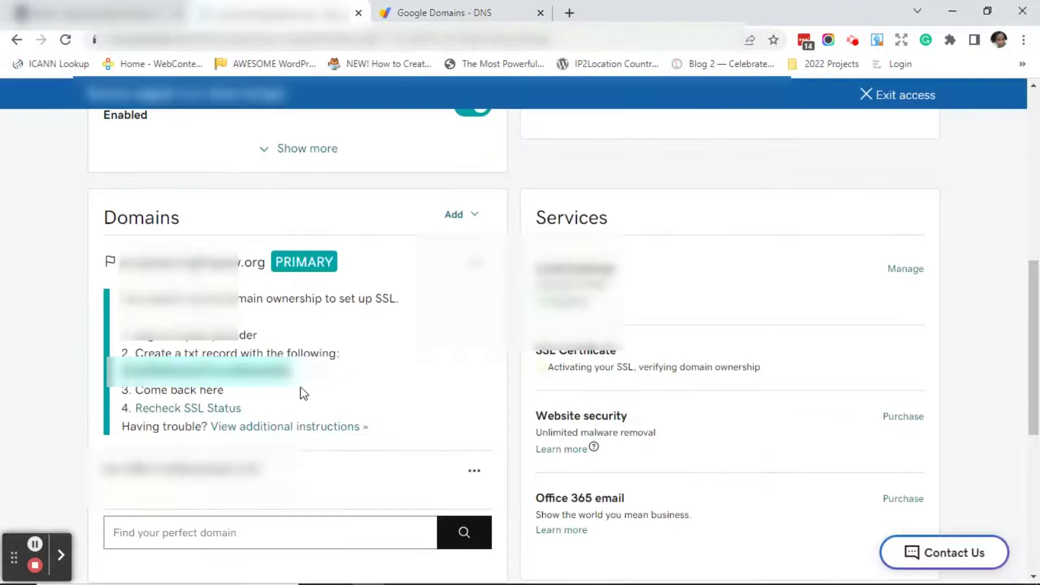
# Recheck SSL status twice until the SSL Certificate shows as Enabled.
pyautogui.click(240, 408)
pyautogui.click(218, 413)
pyautogui.moveTo(537, 353); pyautogui.dragTo(801, 364)
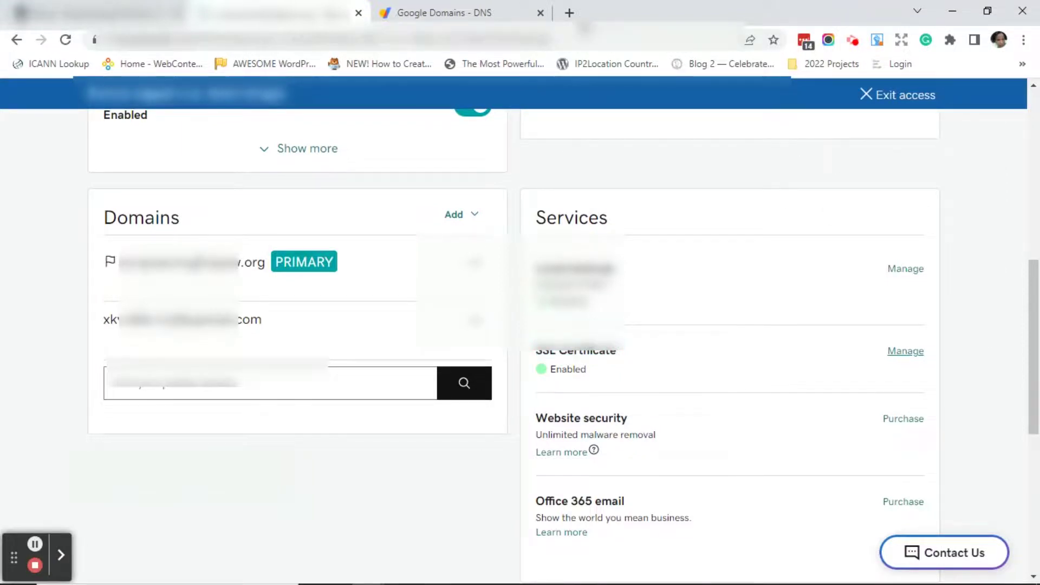
# Open a new Chrome tab and load the domain's website in it.
pyautogui.click(569, 13)
pyautogui.press('Return')
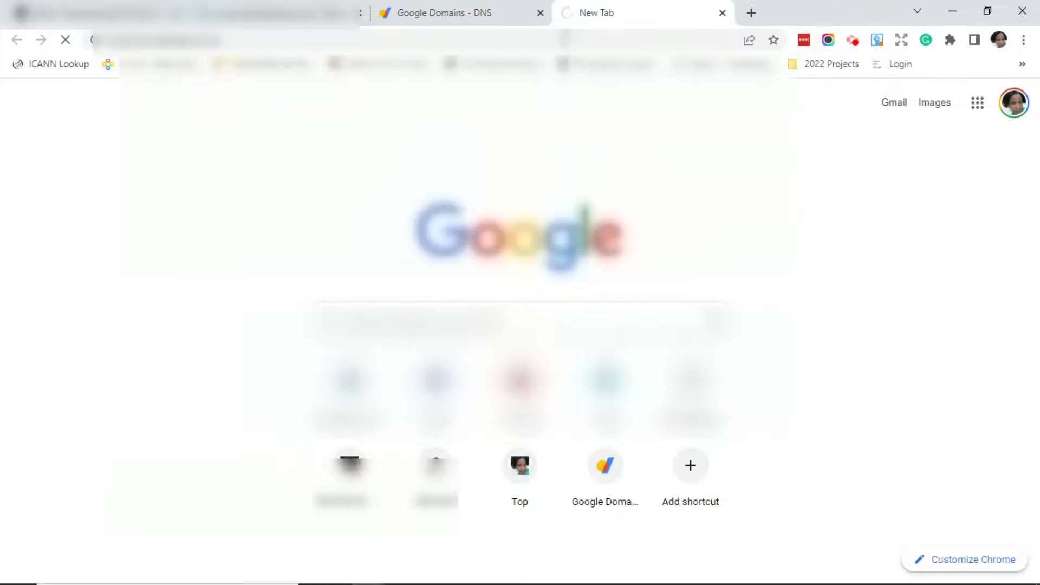